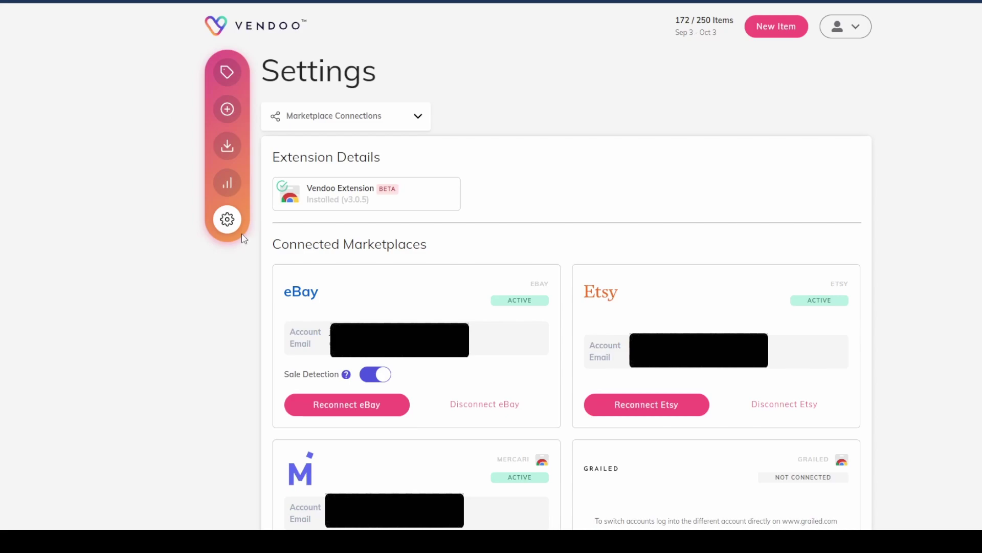
# - Open the settings sections list and close it again without switching sections
pyautogui.click(418, 117)
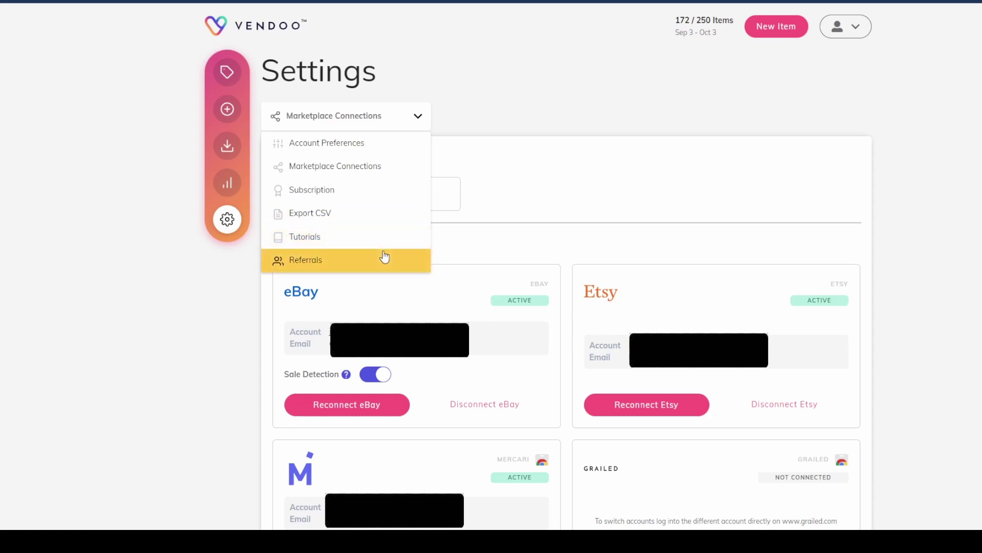
pyautogui.click(606, 101)
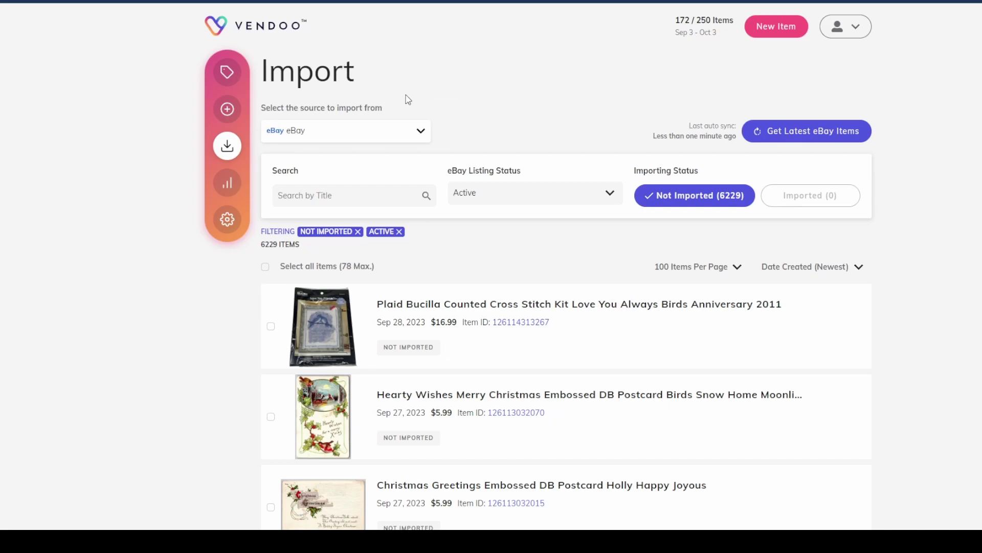
# - Check the import sources, keep eBay selected, and fetch the latest eBay items
pyautogui.click(417, 130)
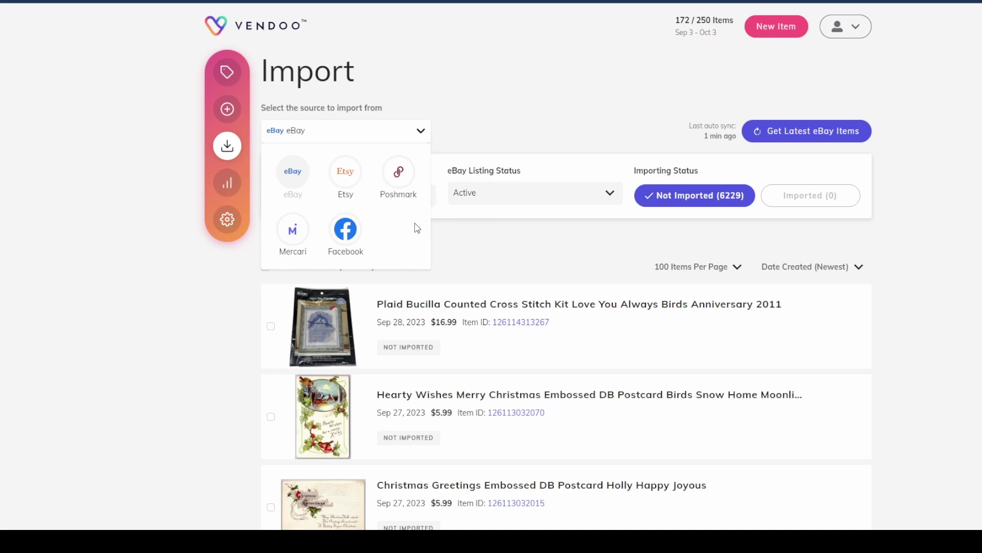
pyautogui.click(416, 134)
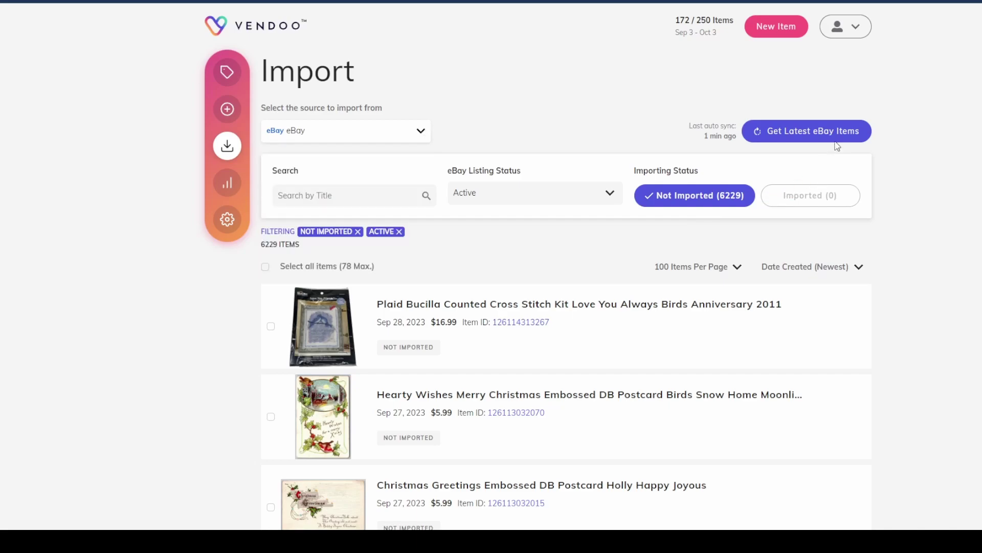
pyautogui.click(841, 134)
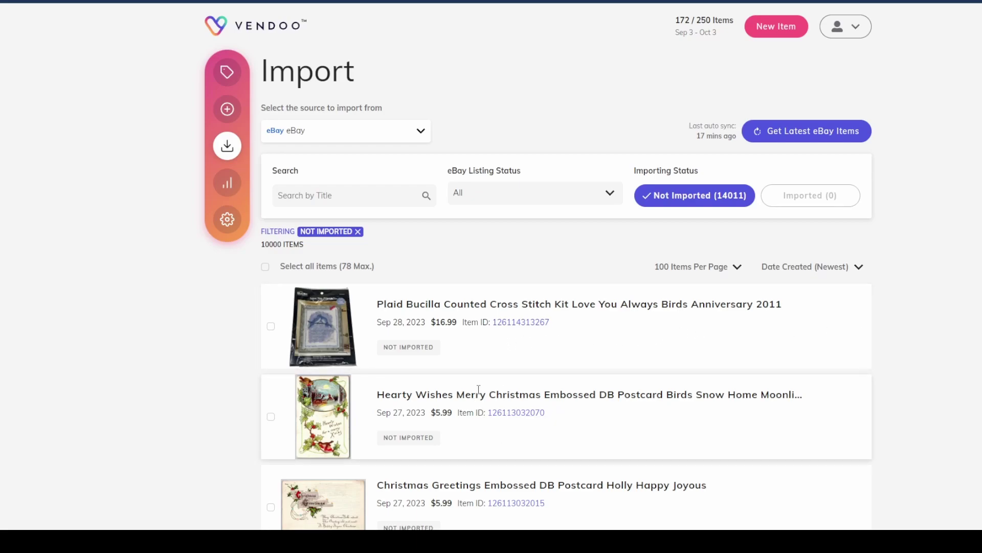
# - Select the Plaid Bucilla cross-stitch kit listing and import that single item
pyautogui.scroll(-4, 499, 384)
pyautogui.scroll(-4, 521, 369)
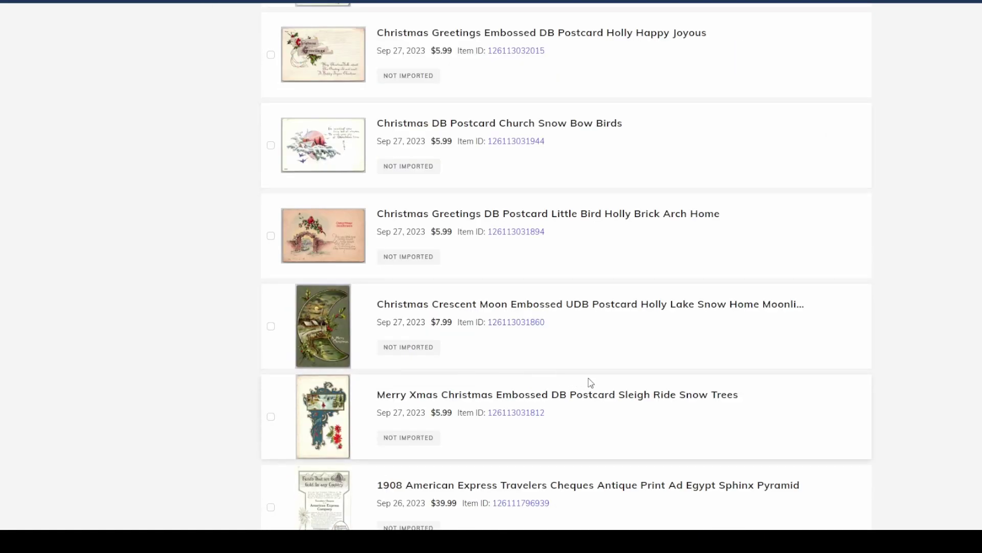
pyautogui.scroll(-6, 589, 380)
pyautogui.scroll(-3, 591, 382)
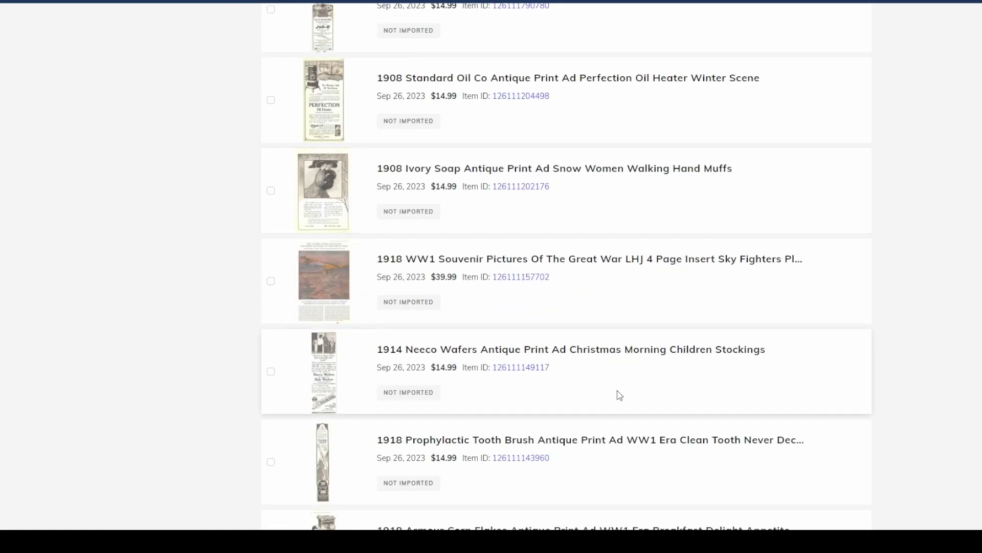
pyautogui.scroll(15, 617, 395)
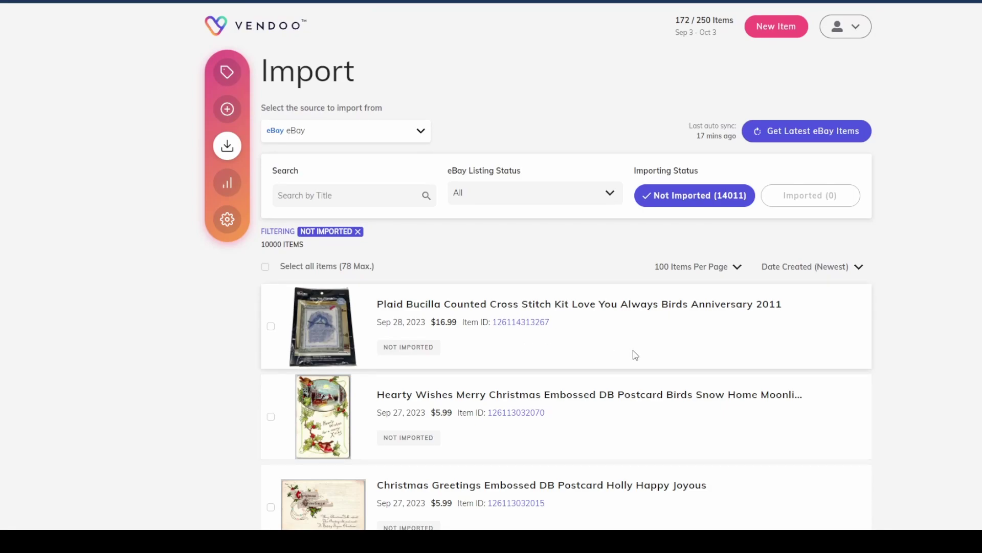
pyautogui.click(398, 350)
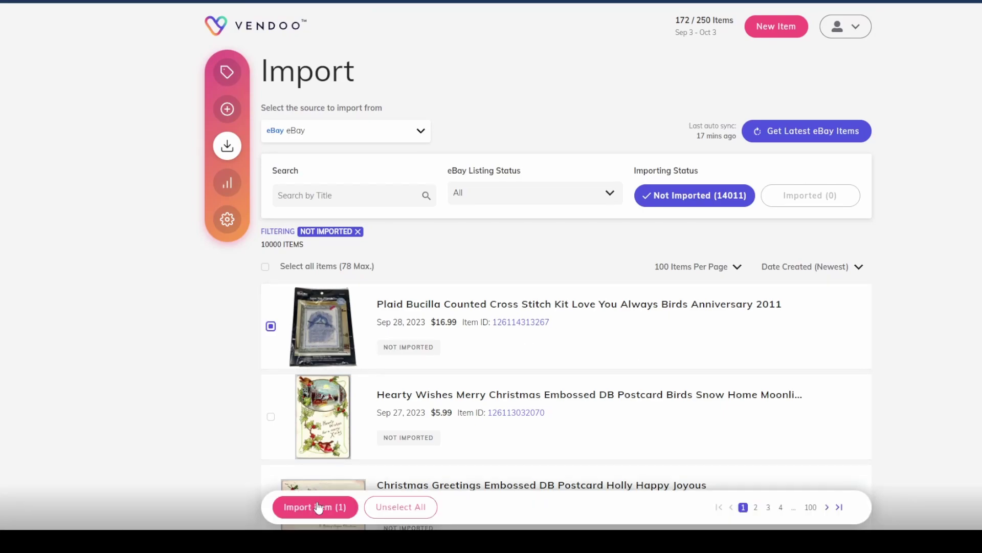
pyautogui.click(315, 504)
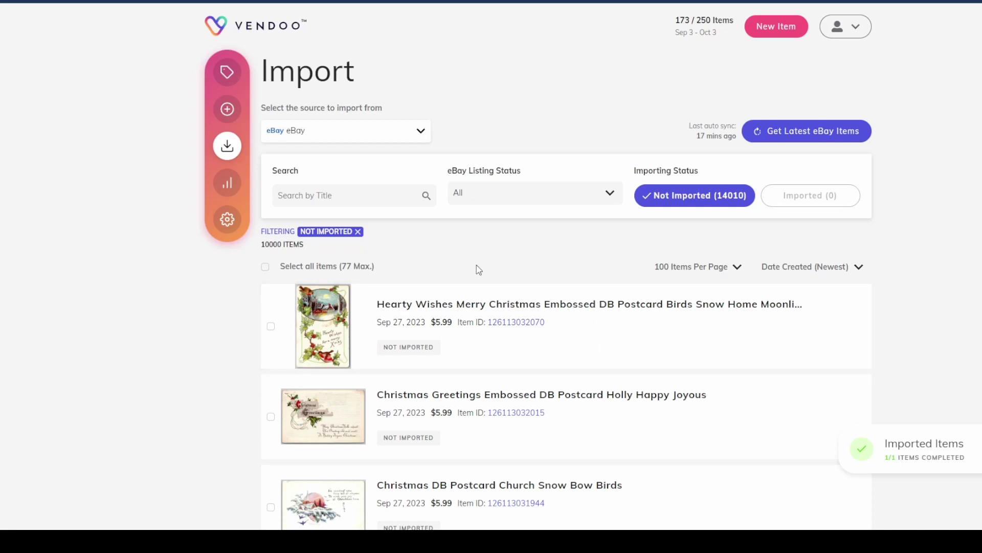
# - Open the imported Plaid Bucilla kit's form from Inventory and review its photos, title and $16.99 price
pyautogui.click(227, 72)
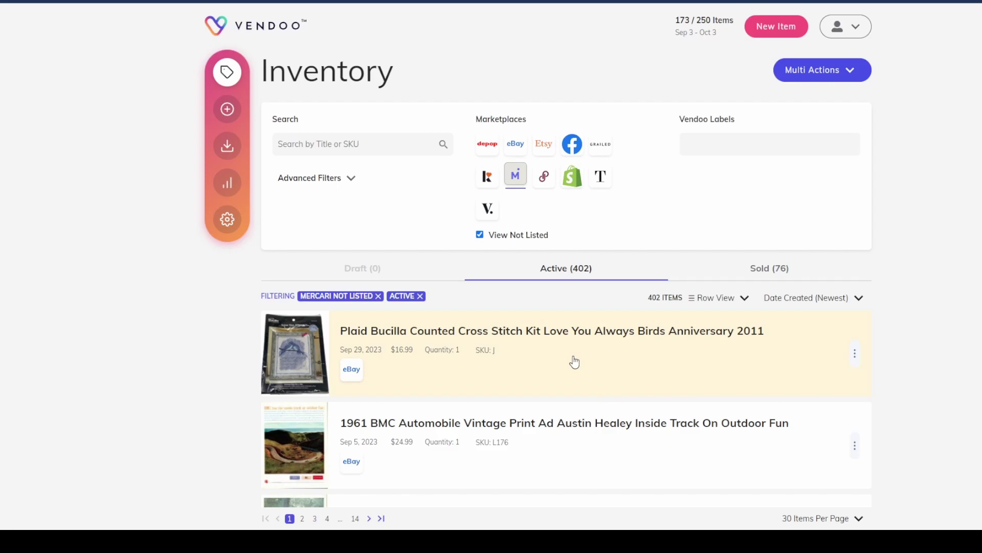
pyautogui.click(544, 379)
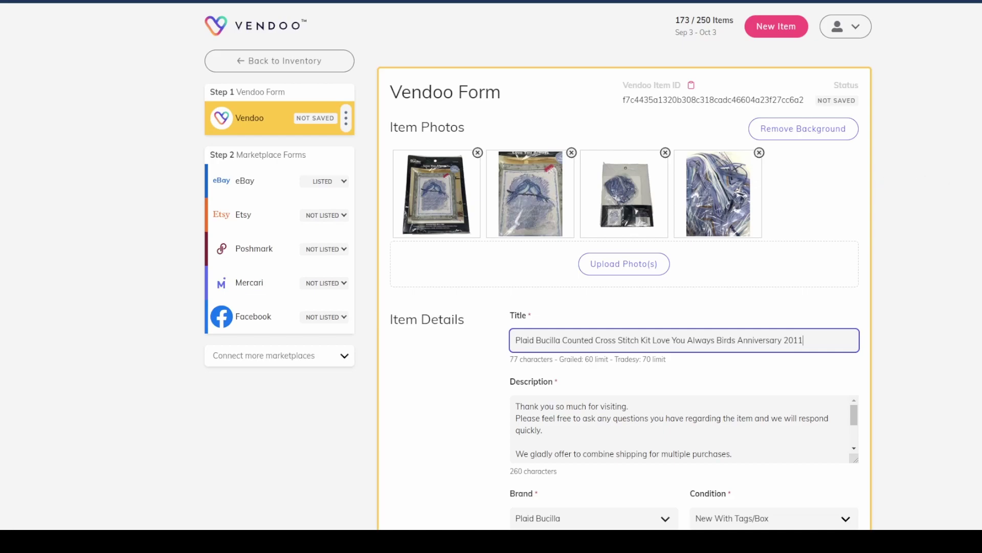
pyautogui.scroll(-3, 730, 128)
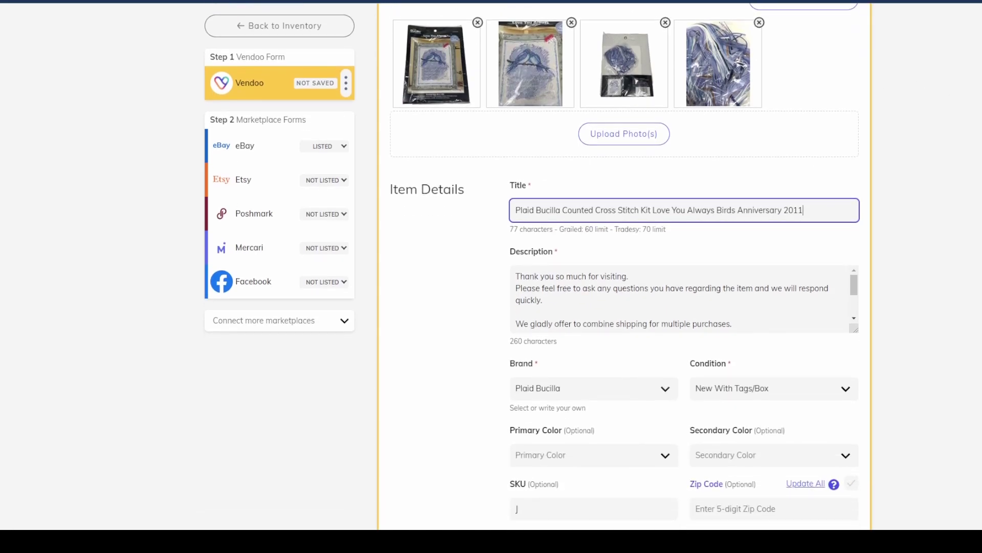
pyautogui.scroll(2, 731, 128)
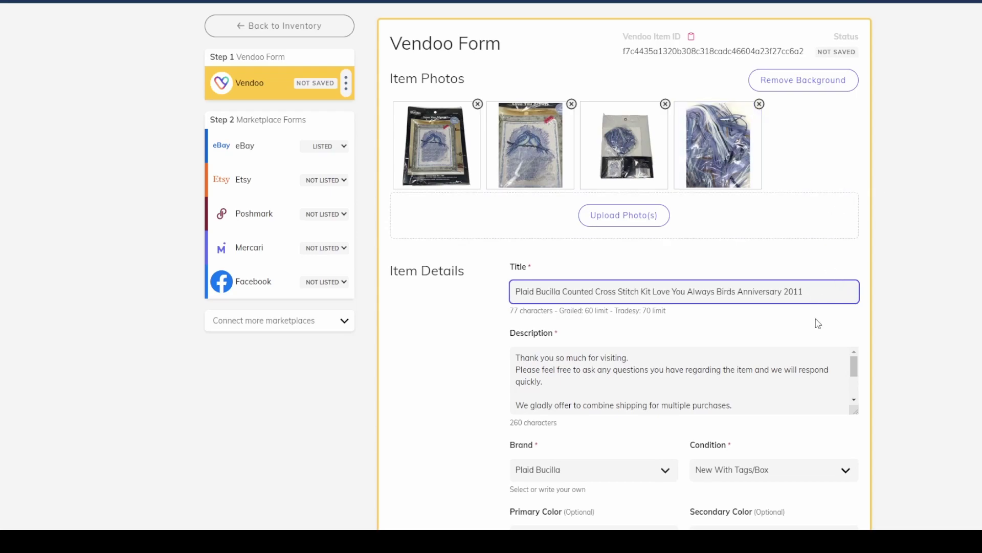
pyautogui.scroll(-8, 821, 331)
pyautogui.scroll(-8, 849, 347)
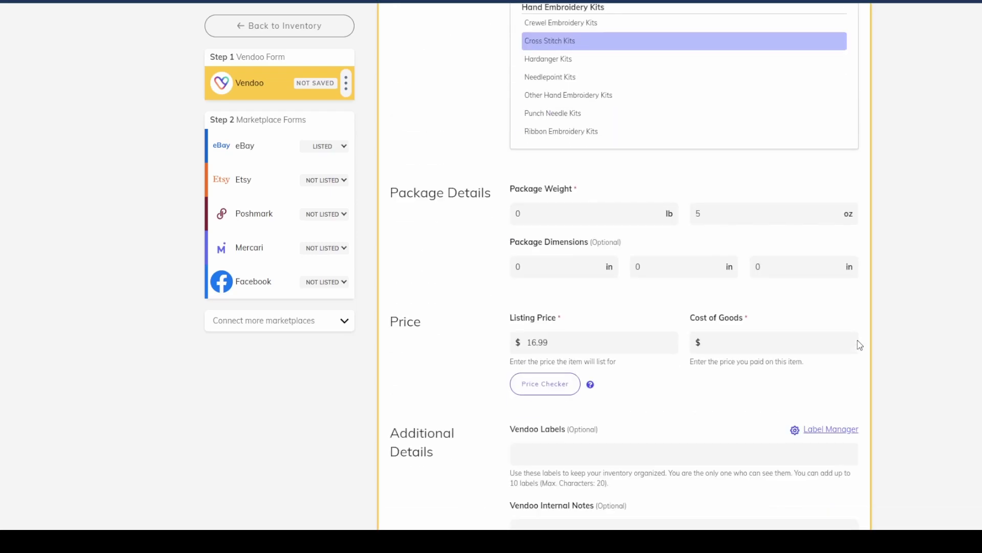
pyautogui.scroll(-5, 860, 348)
pyautogui.scroll(-1, 862, 347)
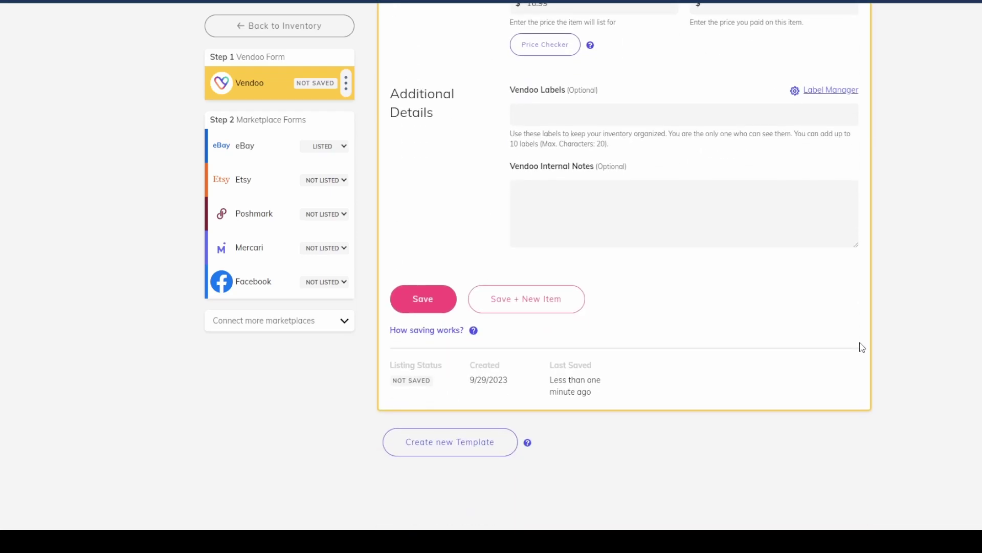
pyautogui.scroll(20, 863, 348)
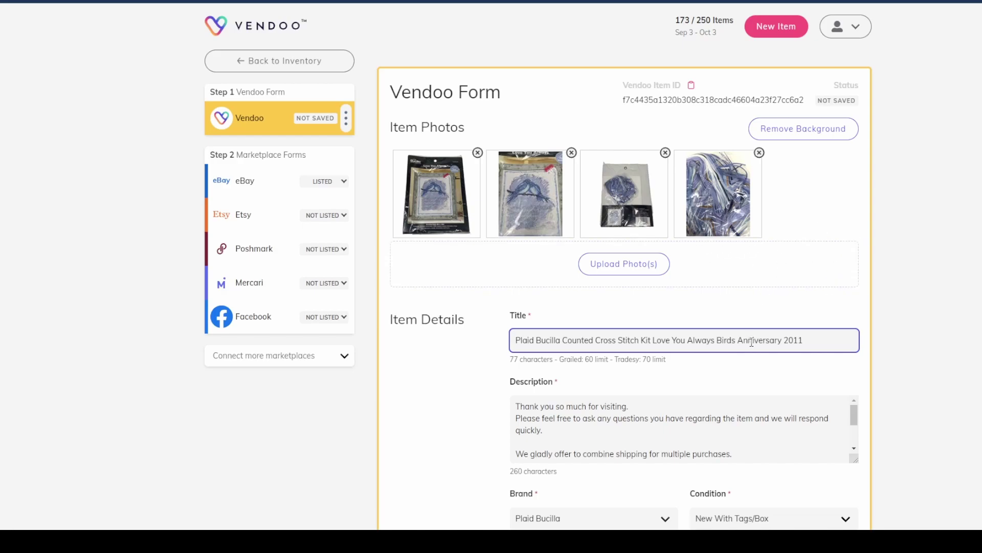
# - Delete the 'We gladly offer…' and 'CLICK HERE…' lines and the leftover blank line from the description
pyautogui.scroll(-2, 859, 360)
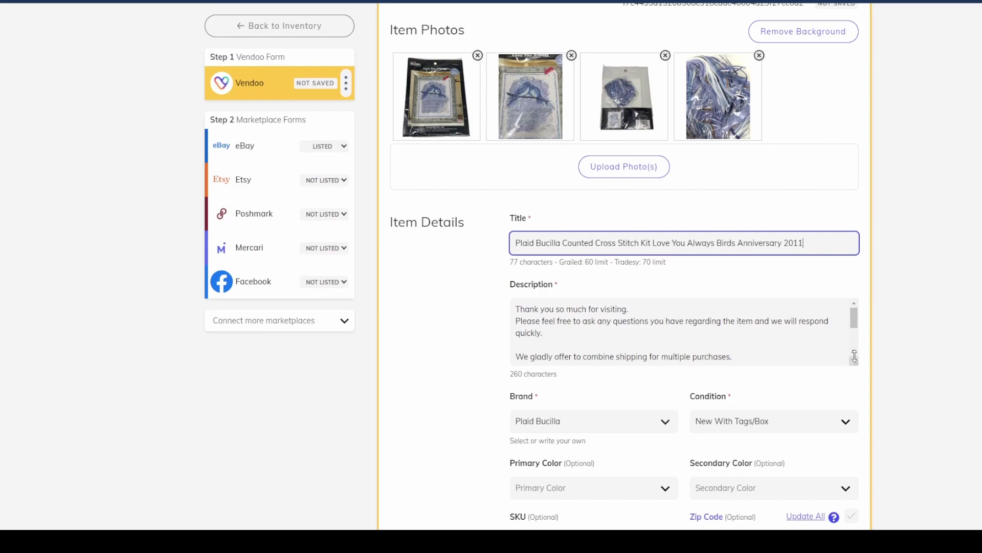
pyautogui.click(854, 352)
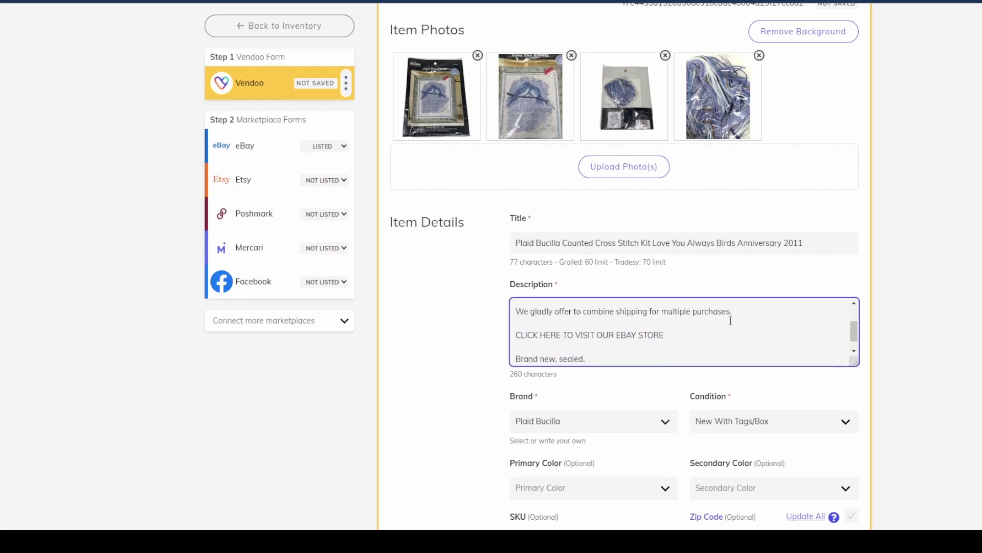
pyautogui.moveTo(681, 335); pyautogui.dragTo(505, 313)
pyautogui.press('BackSpace')
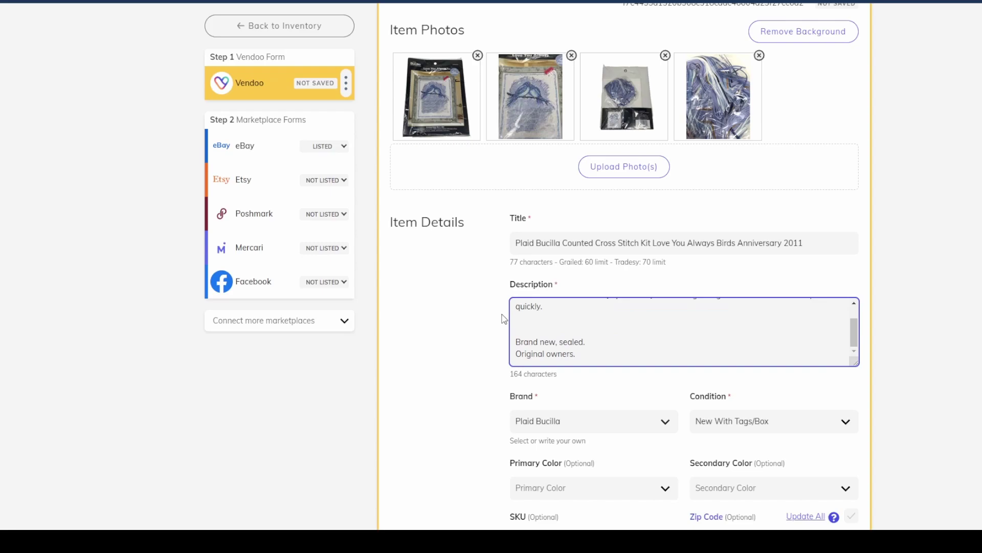
pyautogui.press('BackSpace')
# - Save the item so its status changes to Complete
pyautogui.scroll(-5, 443, 285)
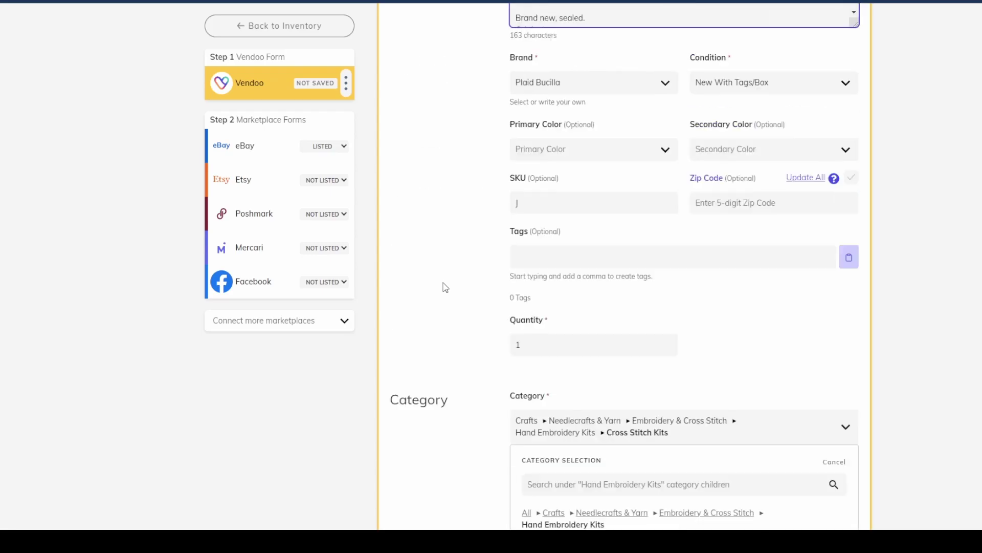
pyautogui.scroll(1, 446, 287)
pyautogui.scroll(-15, 446, 288)
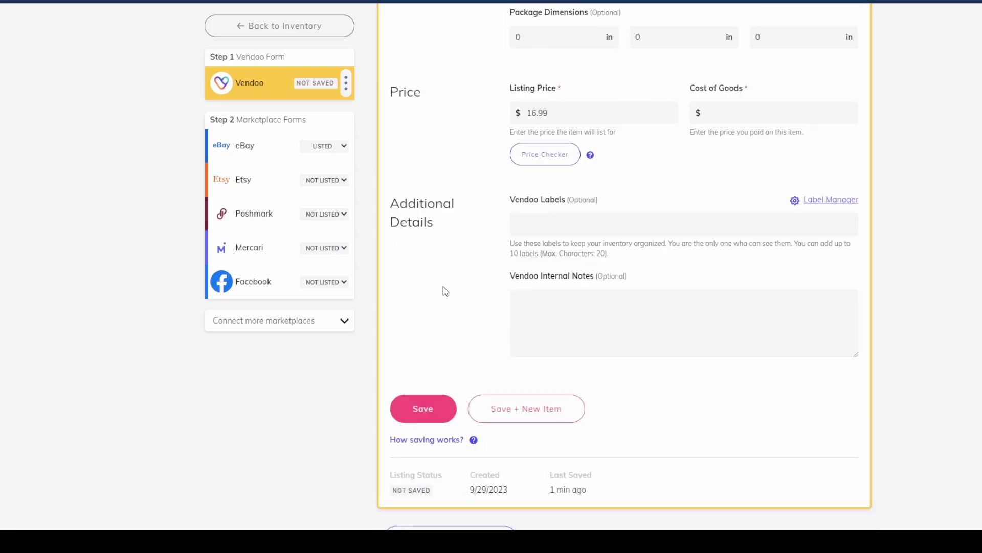
pyautogui.click(428, 306)
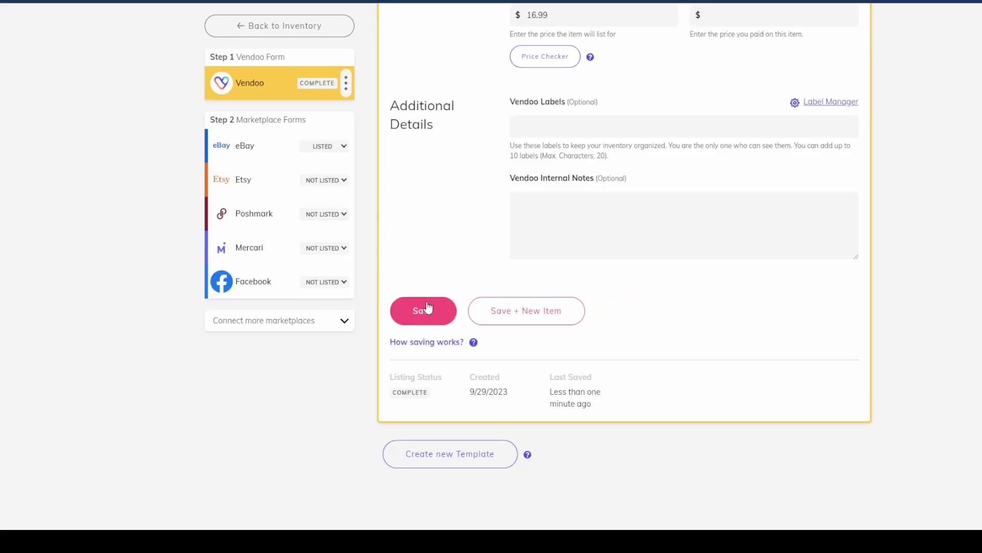
pyautogui.scroll(4, 570, 266)
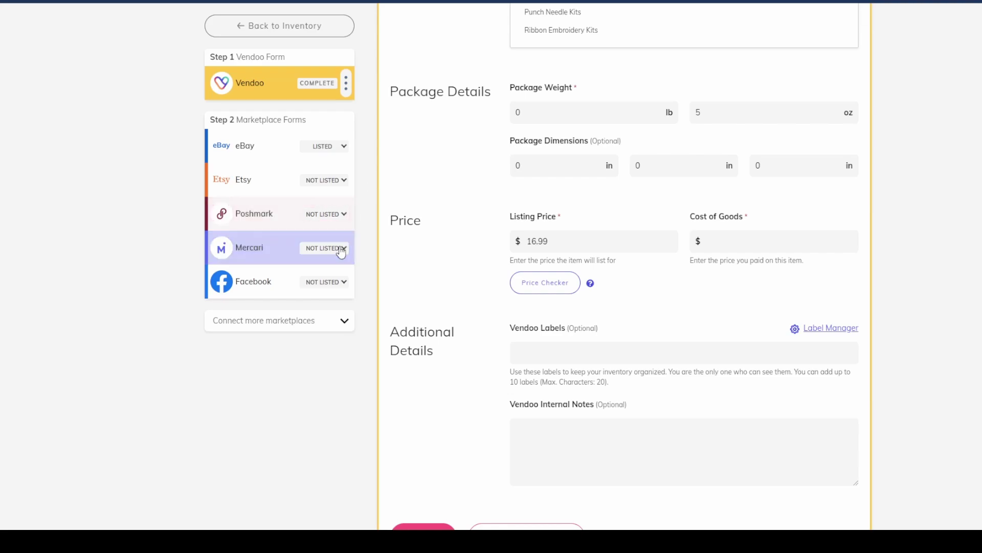
# - On the Mercari version of the listing, enter the ships-from ZIP code
pyautogui.click(292, 255)
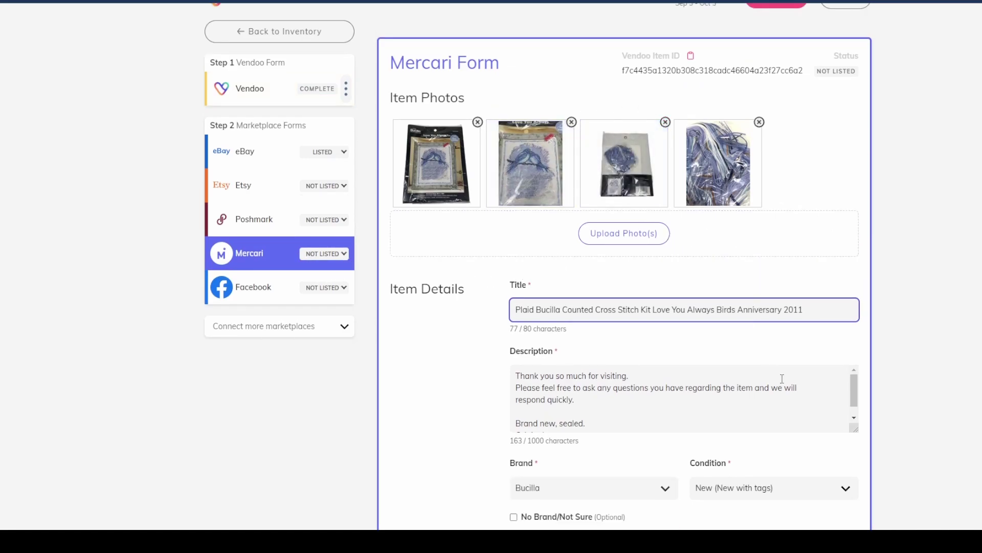
pyautogui.scroll(-1, 783, 379)
pyautogui.scroll(-4, 831, 417)
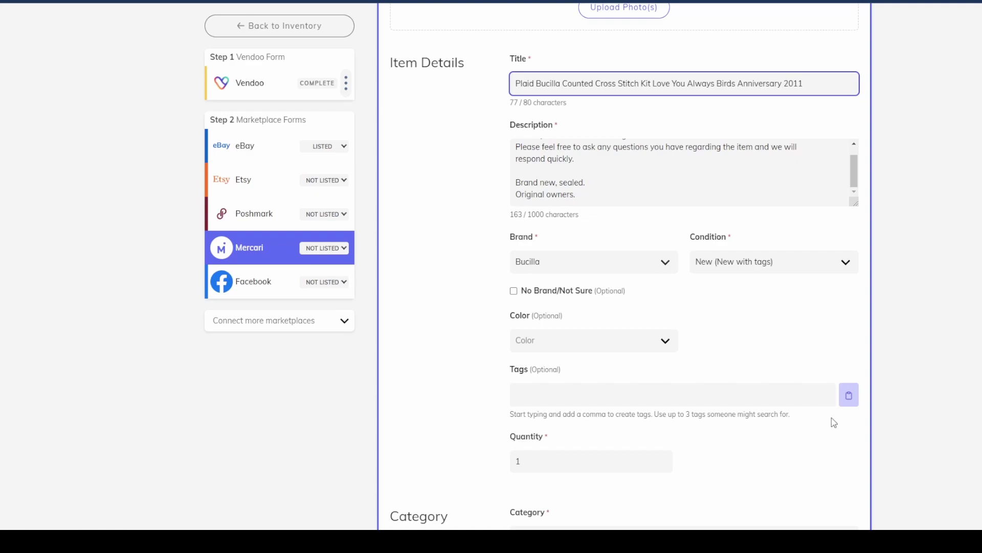
pyautogui.scroll(-4, 834, 422)
pyautogui.scroll(4, 833, 421)
pyautogui.scroll(-4, 774, 350)
pyautogui.scroll(-4, 773, 363)
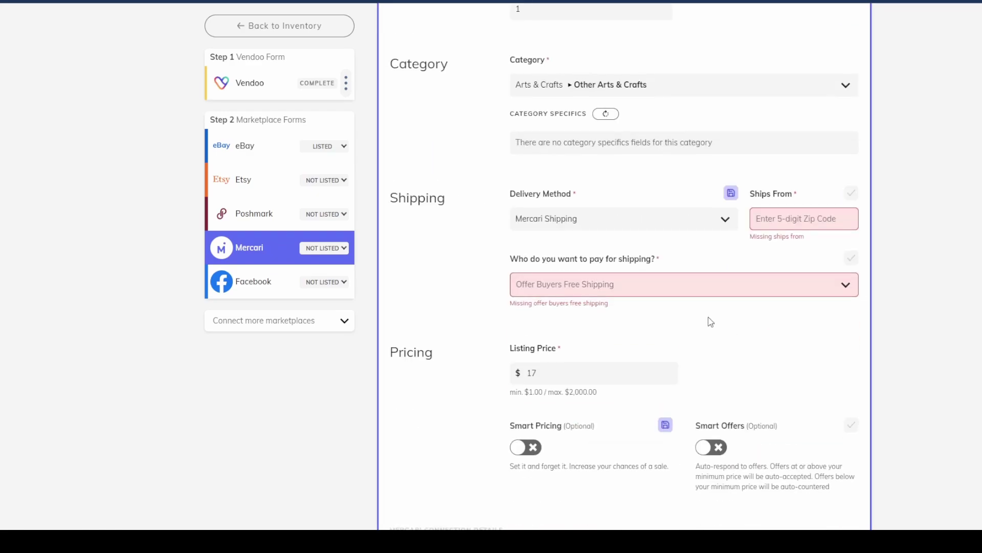
pyautogui.click(800, 220)
pyautogui.write('19014')
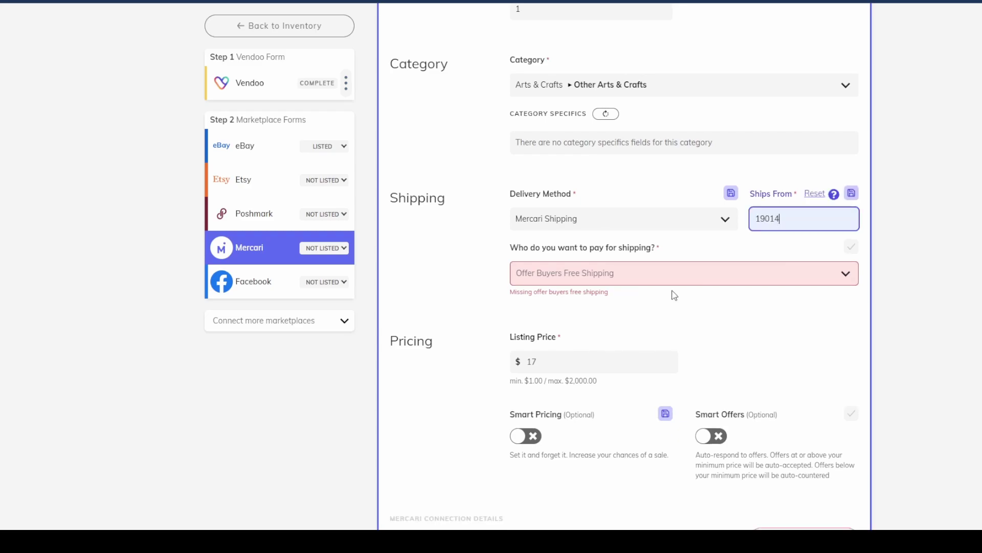
# - Set shipping to Buyer pays with the USPS Ground Advantage 1-5 days $4.99 label
pyautogui.click(671, 276)
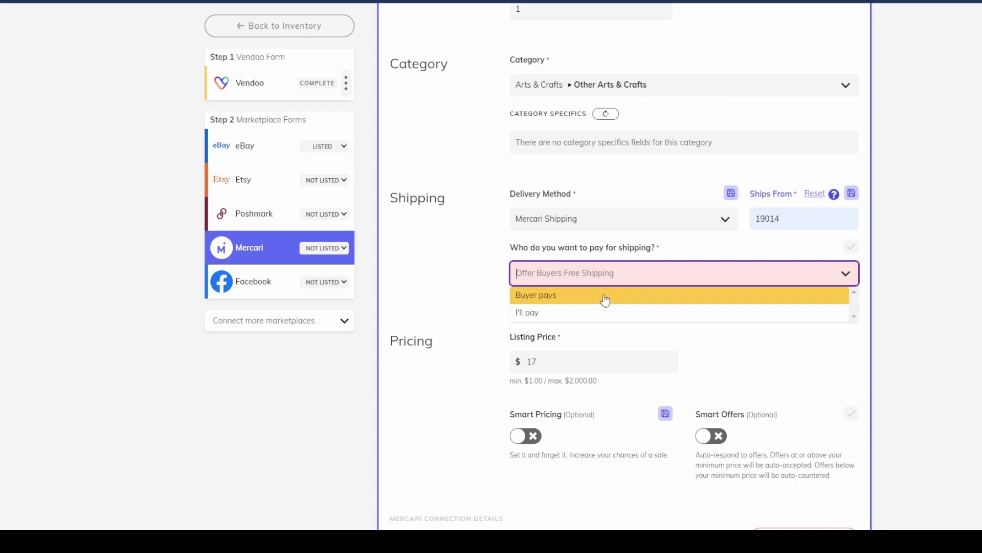
pyautogui.click(605, 296)
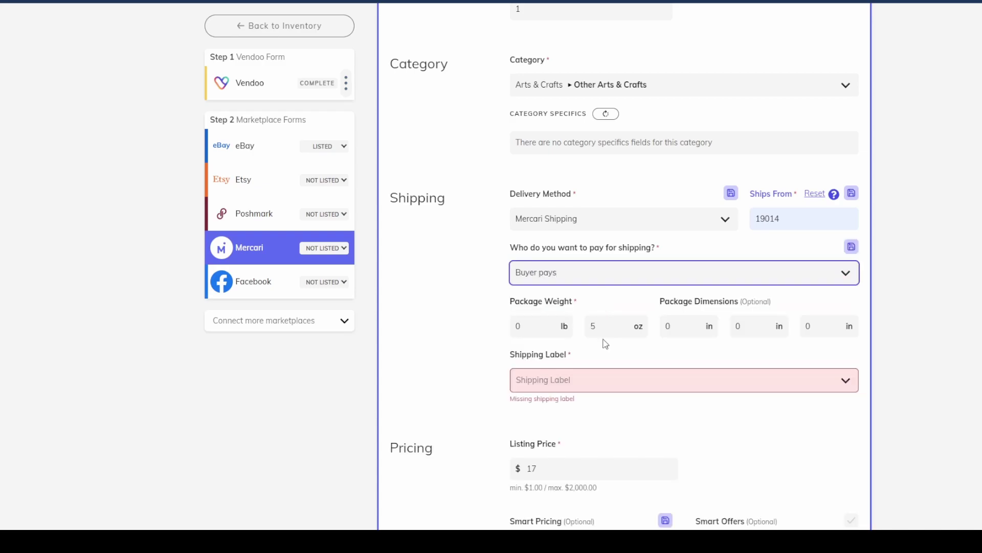
pyautogui.click(604, 375)
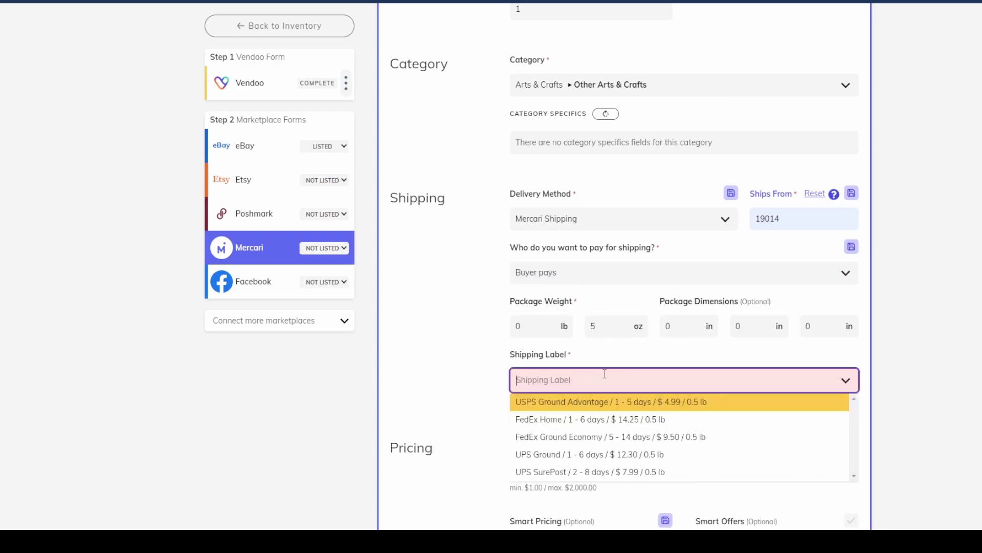
pyautogui.click(706, 405)
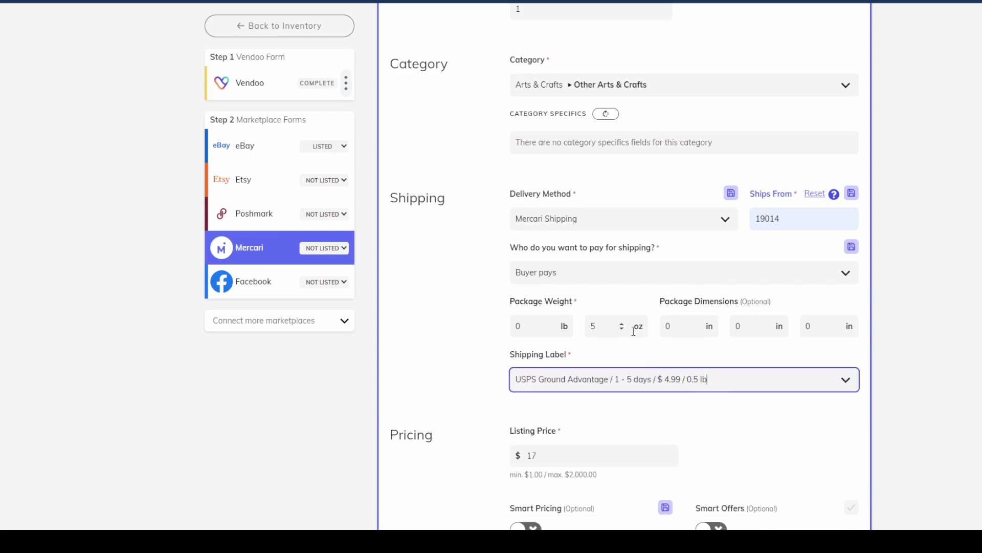
# - Add the tags Cross Stitch and Craft, fixing the 'Cross Stich' typo
pyautogui.scroll(4, 777, 477)
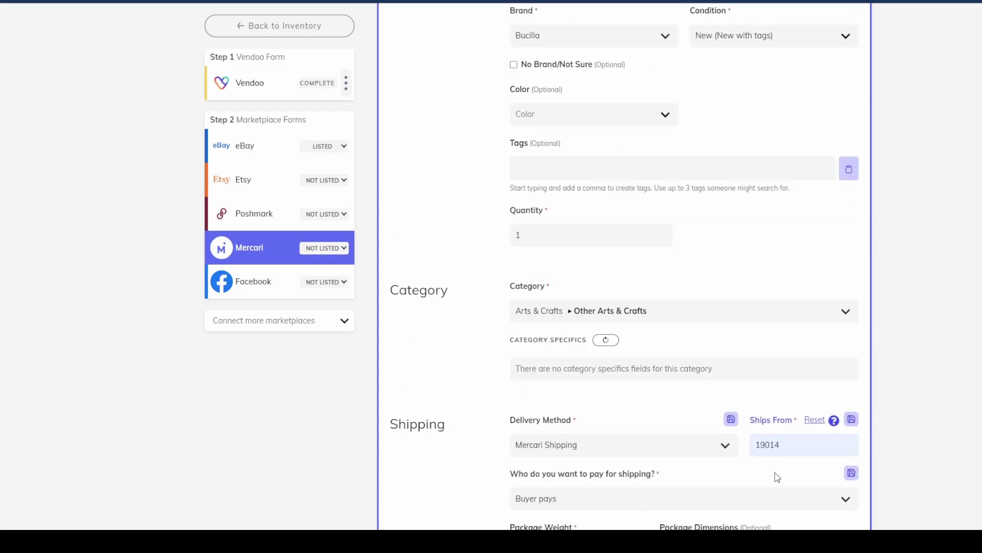
pyautogui.scroll(4, 778, 477)
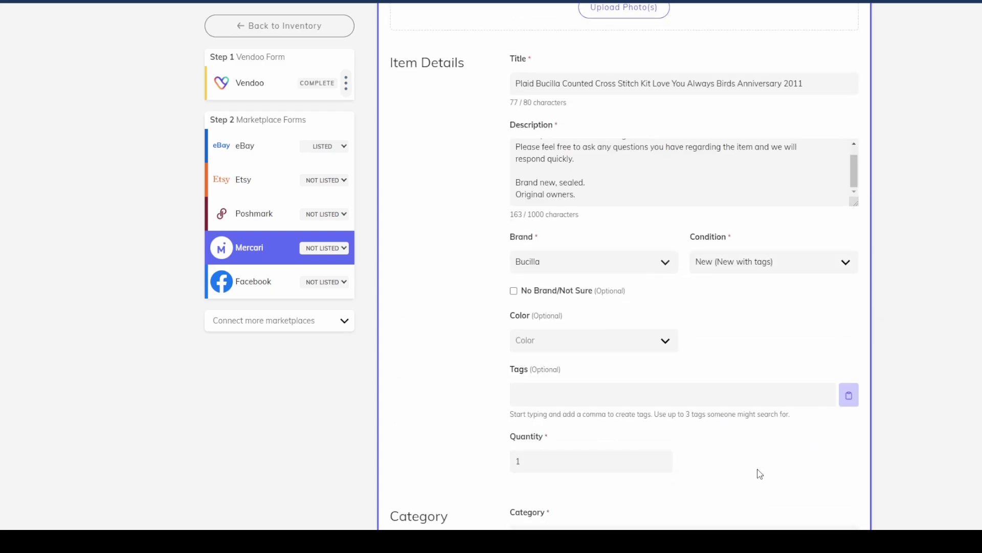
pyautogui.scroll(4, 761, 475)
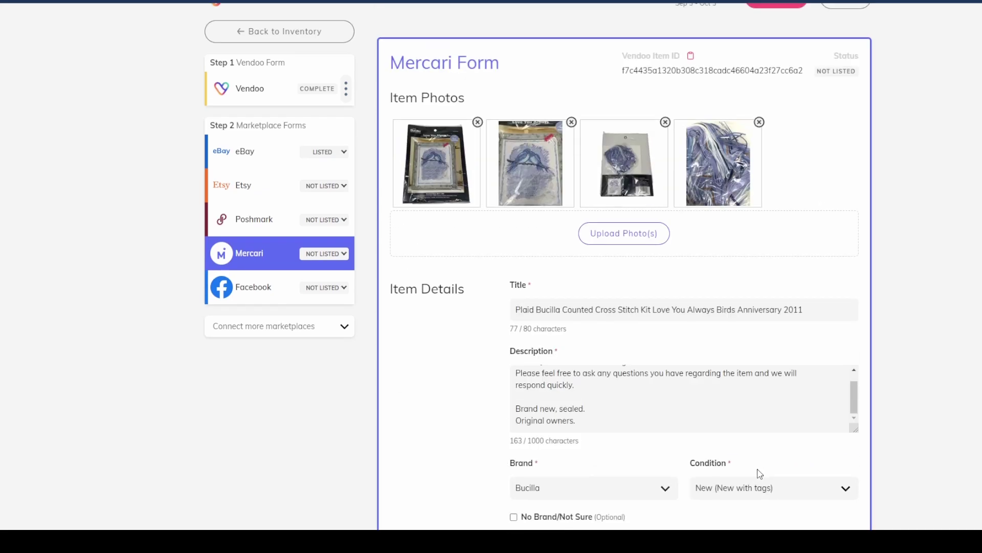
pyautogui.scroll(-4, 760, 474)
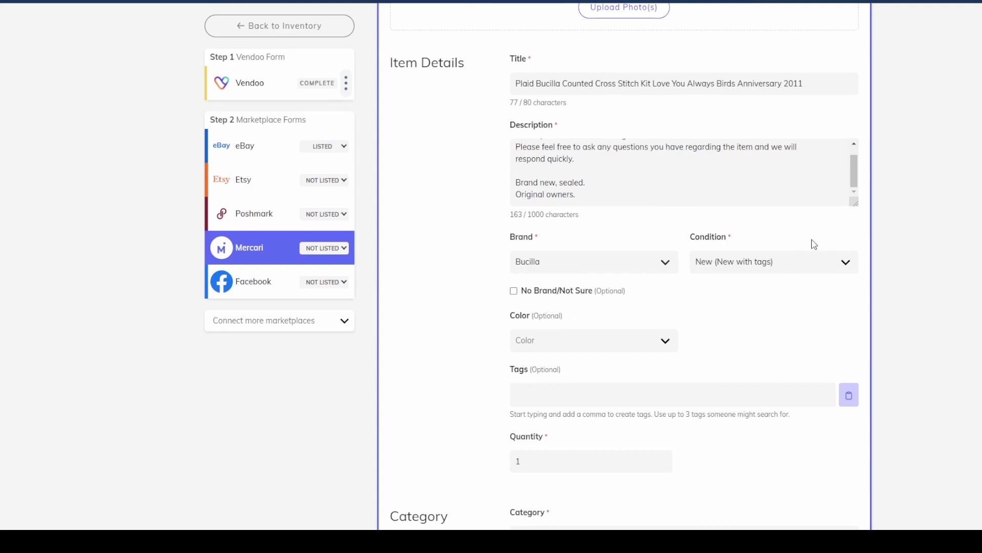
pyautogui.moveTo(855, 182); pyautogui.dragTo(855, 175)
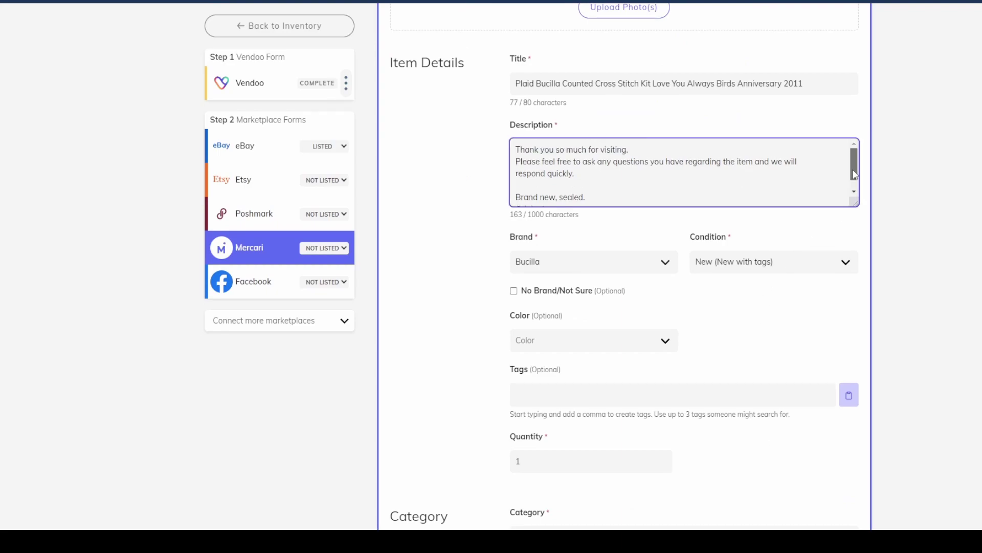
pyautogui.scroll(-1, 856, 175)
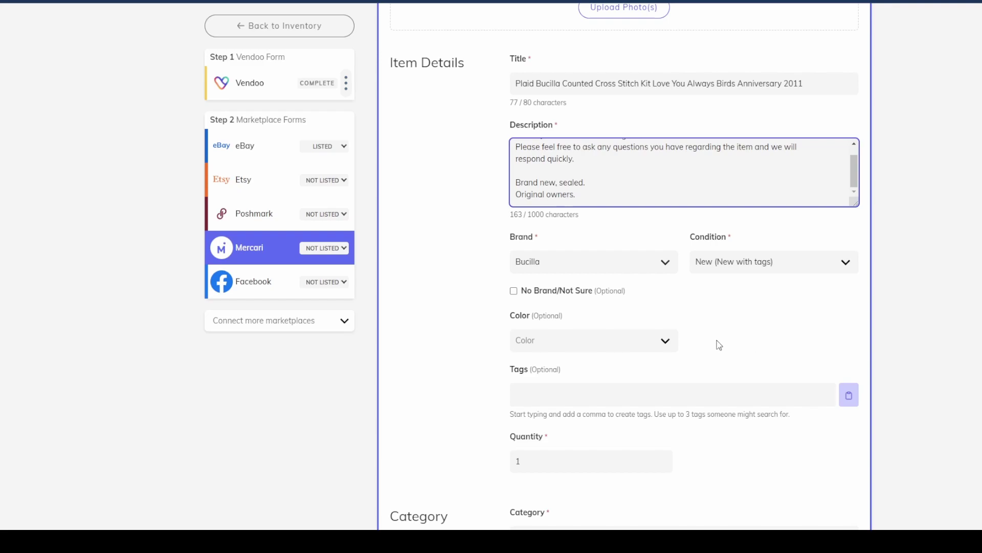
pyautogui.scroll(-4, 717, 345)
pyautogui.click(632, 168)
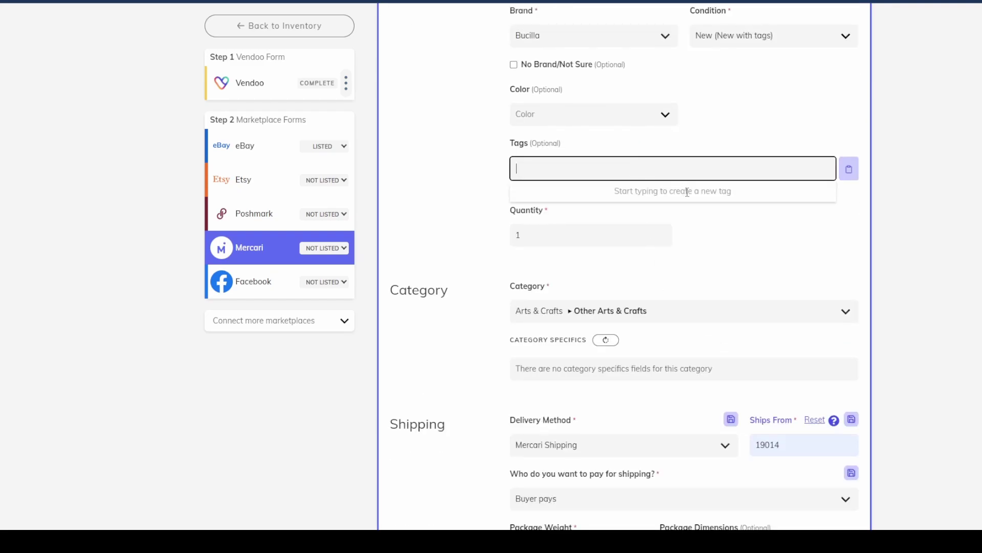
pyautogui.scroll(4, 750, 292)
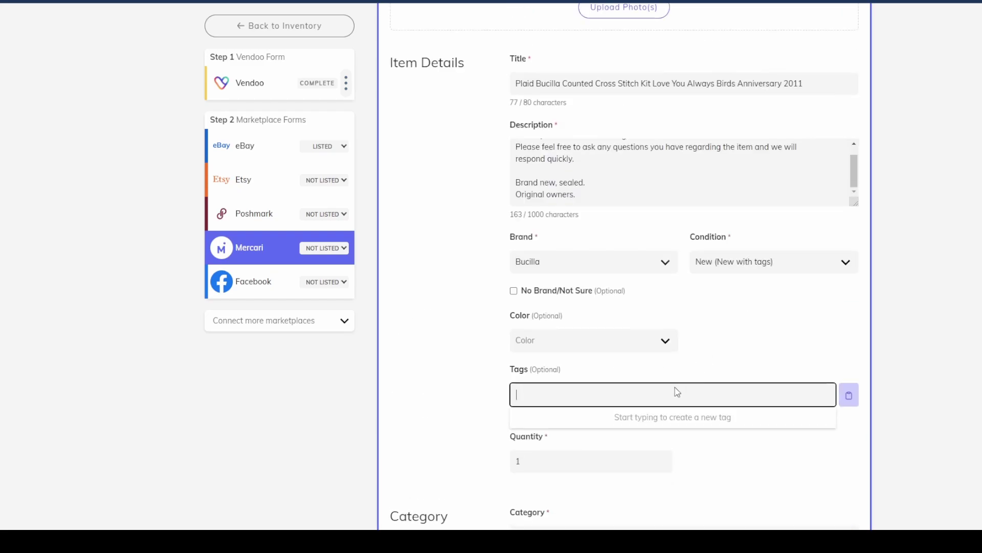
pyautogui.click(670, 404)
pyautogui.write('C')
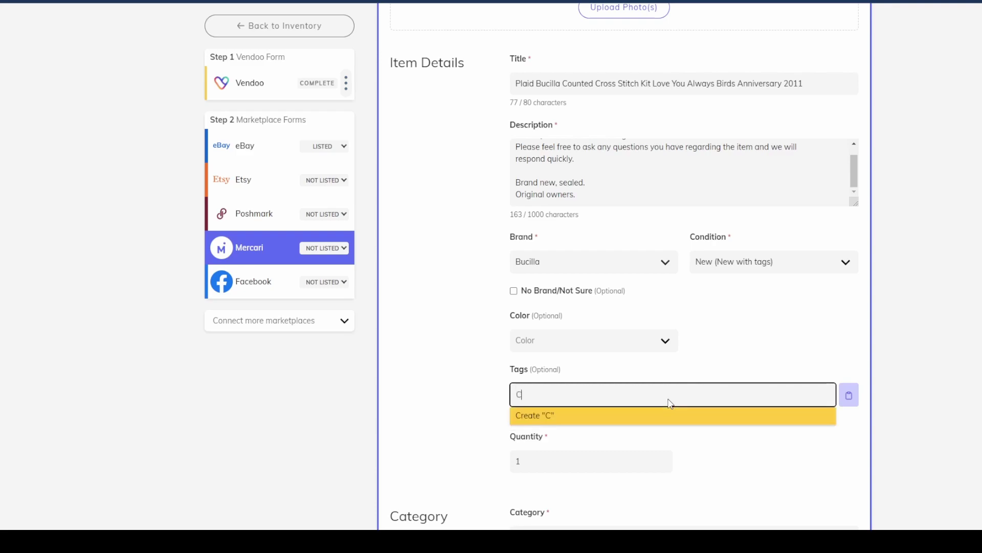
pyautogui.write('ross Stich')
pyautogui.press('BackSpace')
pyautogui.press('BackSpace')
pyautogui.write('ch')
pyautogui.press('Return')
pyautogui.write('Craft')
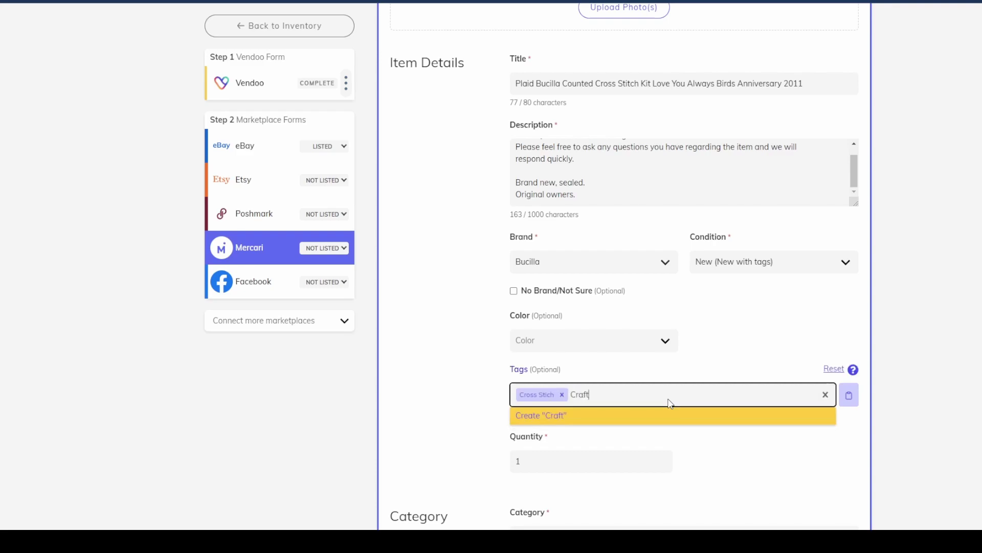
pyautogui.press('Return')
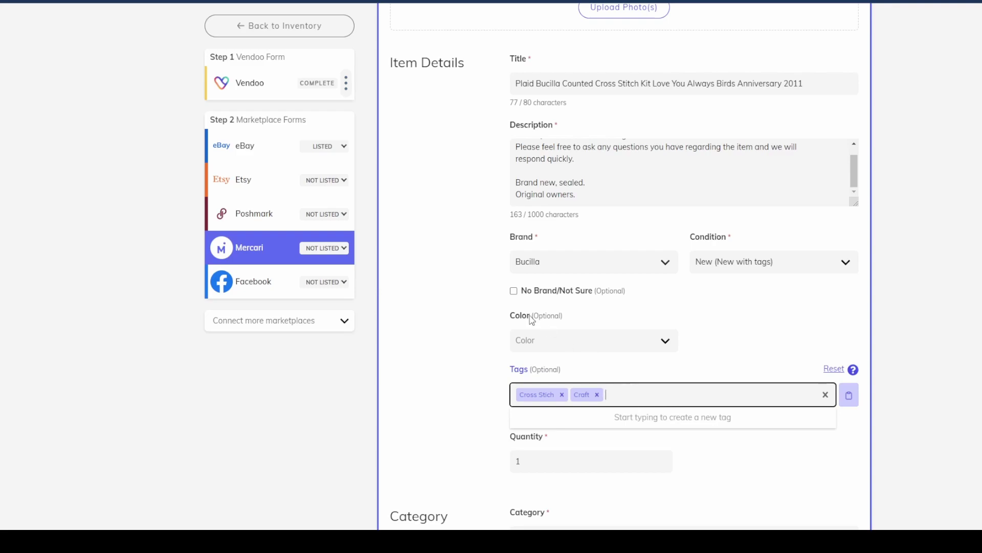
# - Finish the tags and list the cross-stitch kit on Mercari
pyautogui.click(470, 295)
pyautogui.scroll(-9, 448, 298)
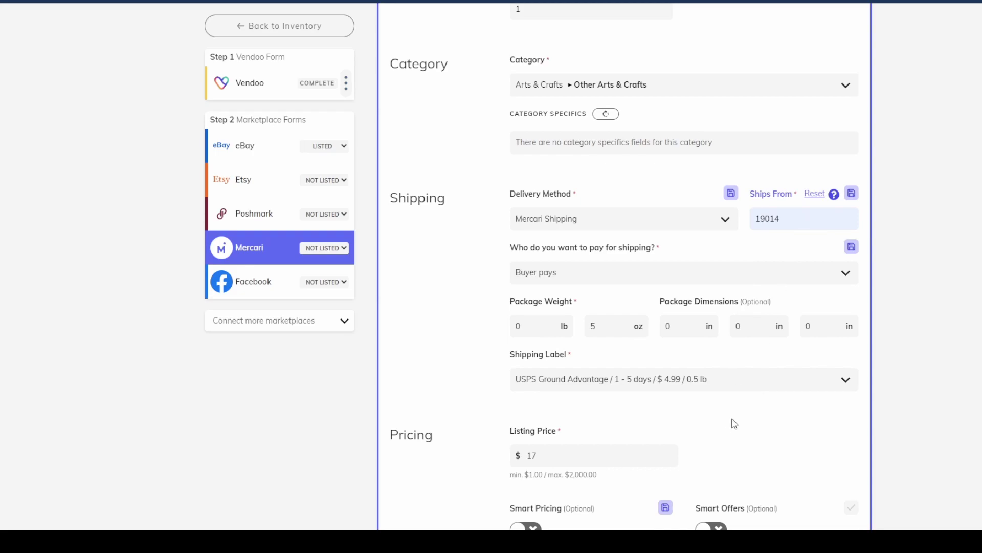
pyautogui.scroll(-4, 735, 424)
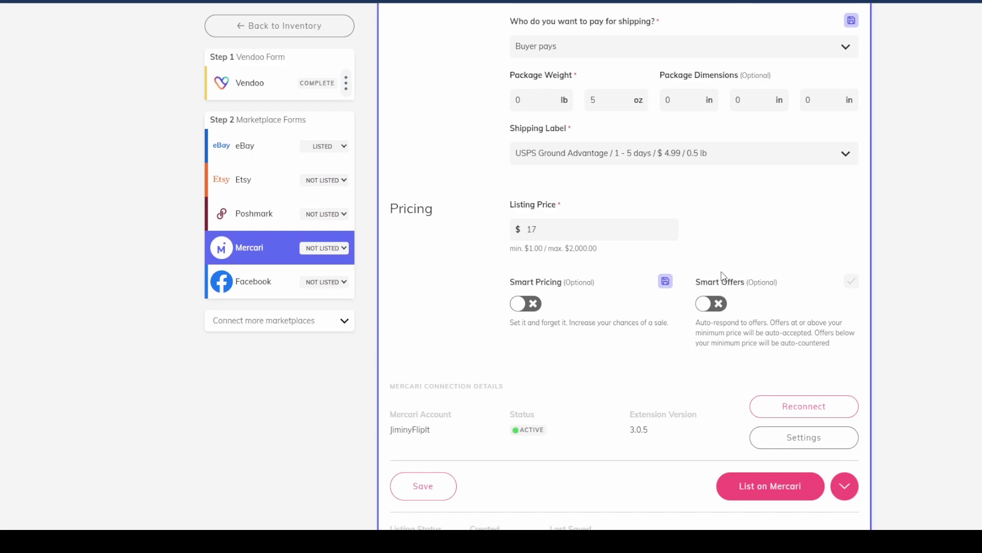
pyautogui.scroll(4, 780, 265)
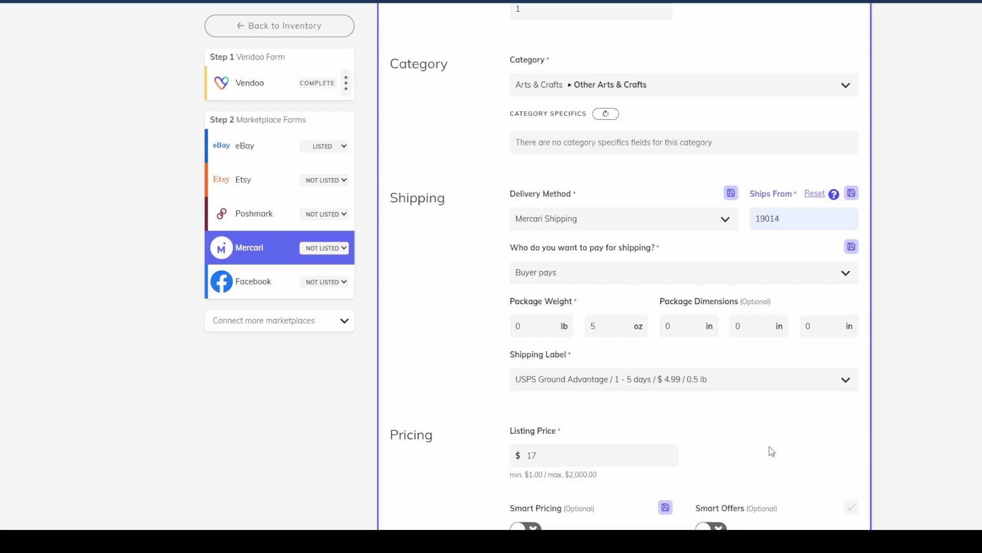
pyautogui.scroll(-5, 762, 445)
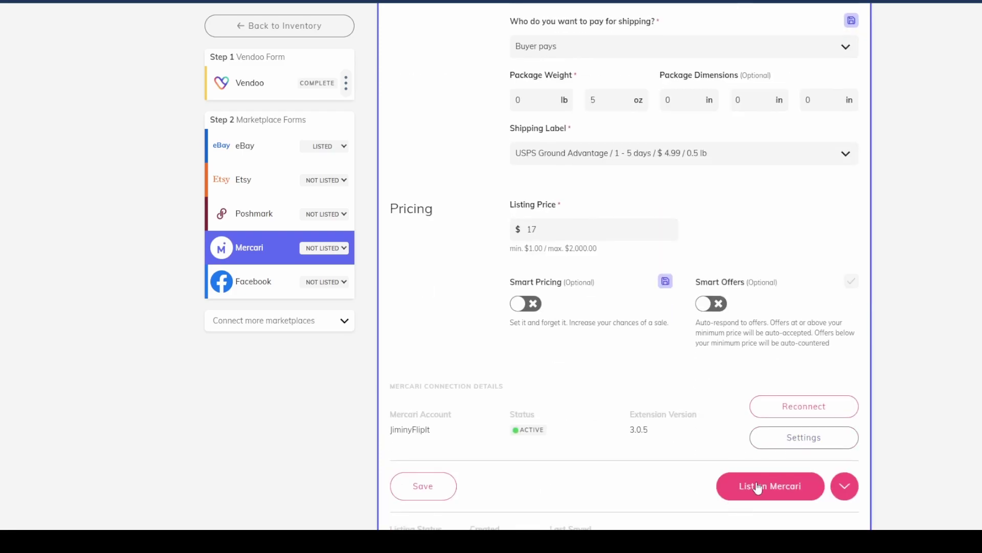
pyautogui.click(759, 487)
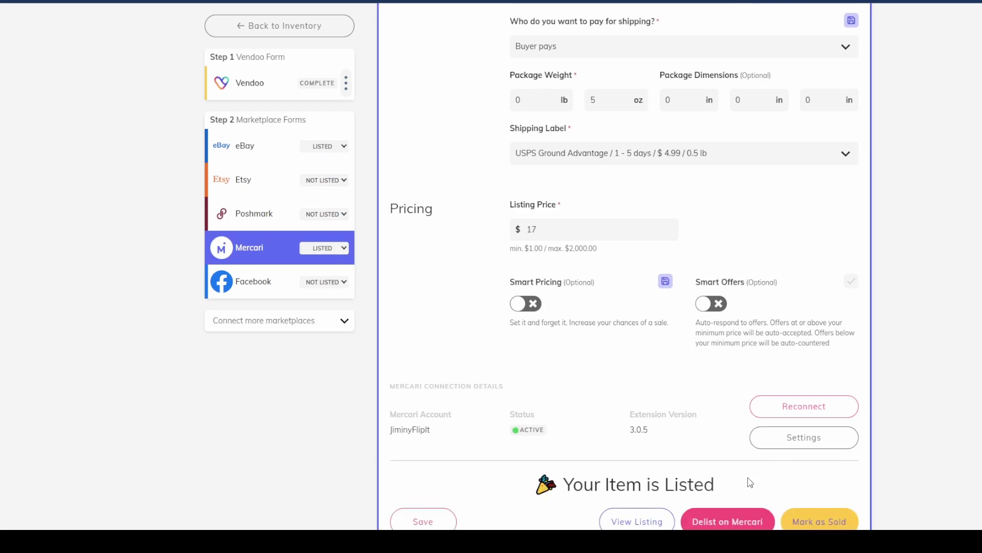
pyautogui.scroll(-4, 751, 482)
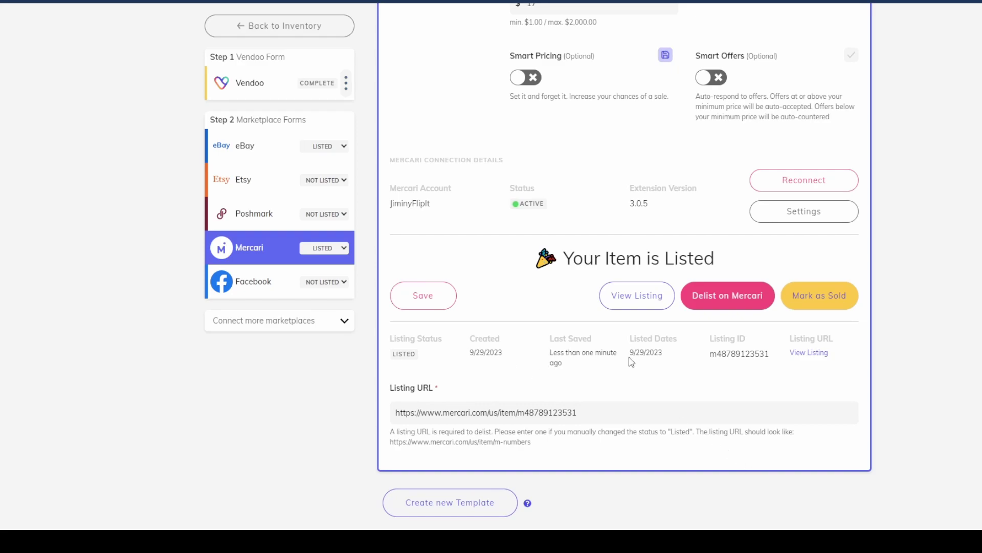
pyautogui.scroll(8, 639, 353)
# - Go back to Inventory to see the $16.99 kit listed on eBay and Mercari
pyautogui.click(329, 26)
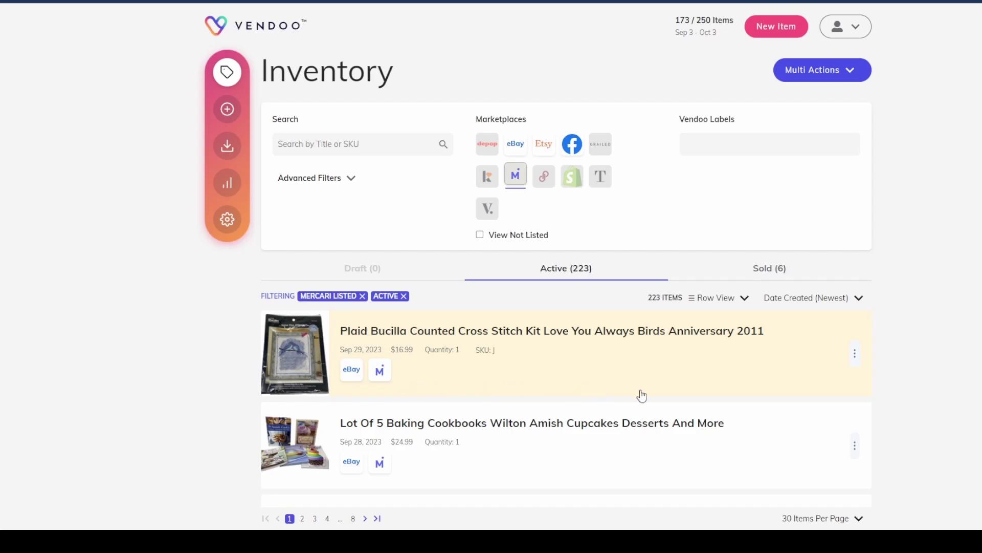
pyautogui.scroll(-9, 642, 396)
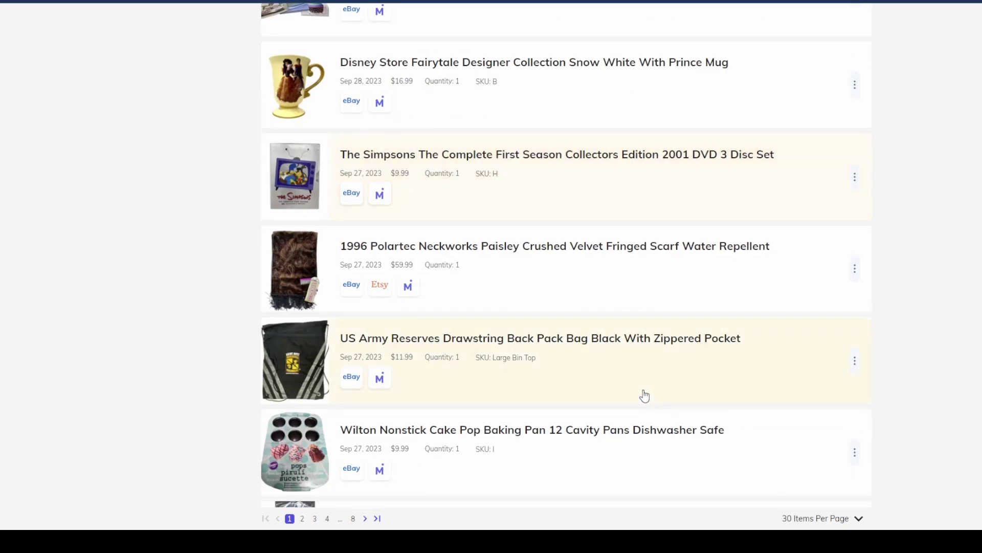
pyautogui.scroll(9, 643, 395)
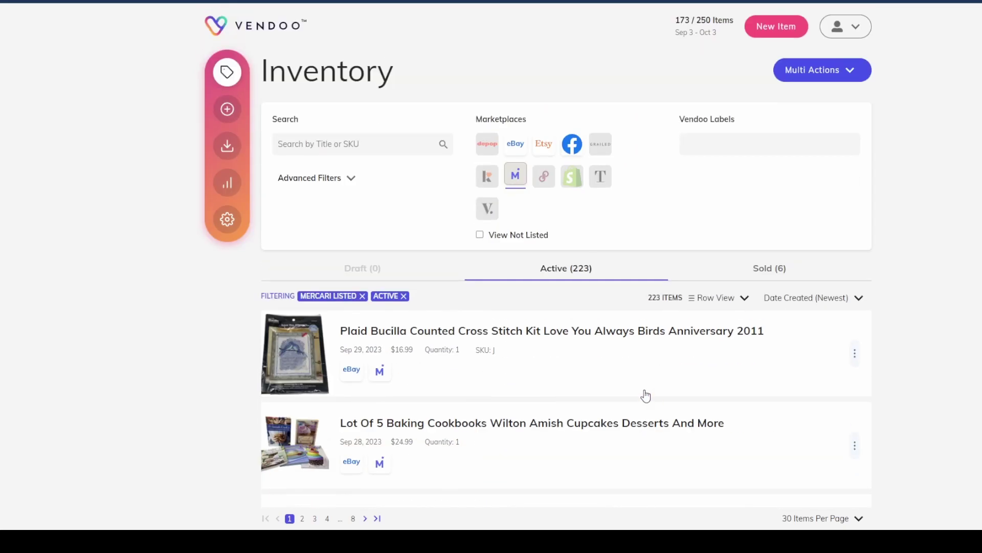
# - Open Change Subscription from the 173/250 items counter and review the plans and add-ons
pyautogui.click(724, 32)
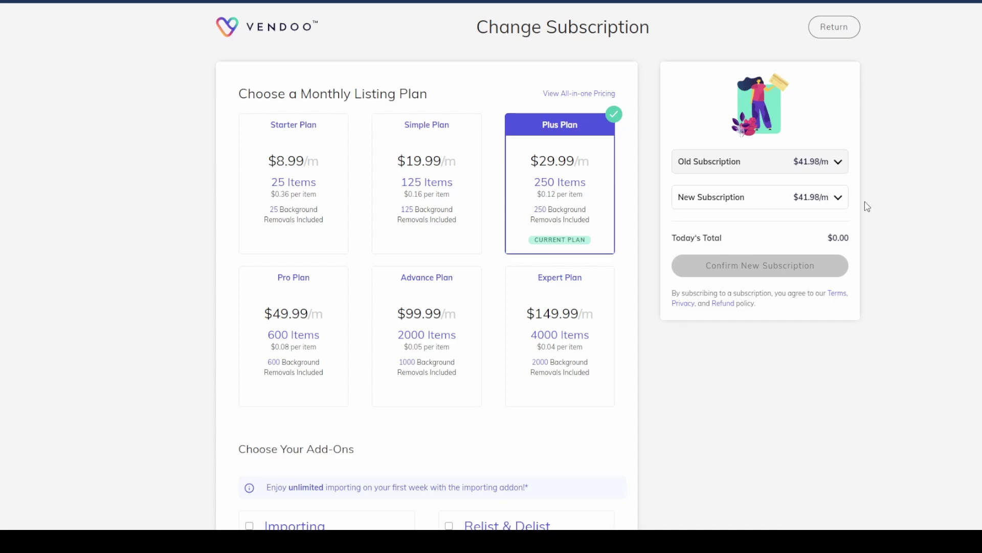
pyautogui.scroll(-5, 598, 303)
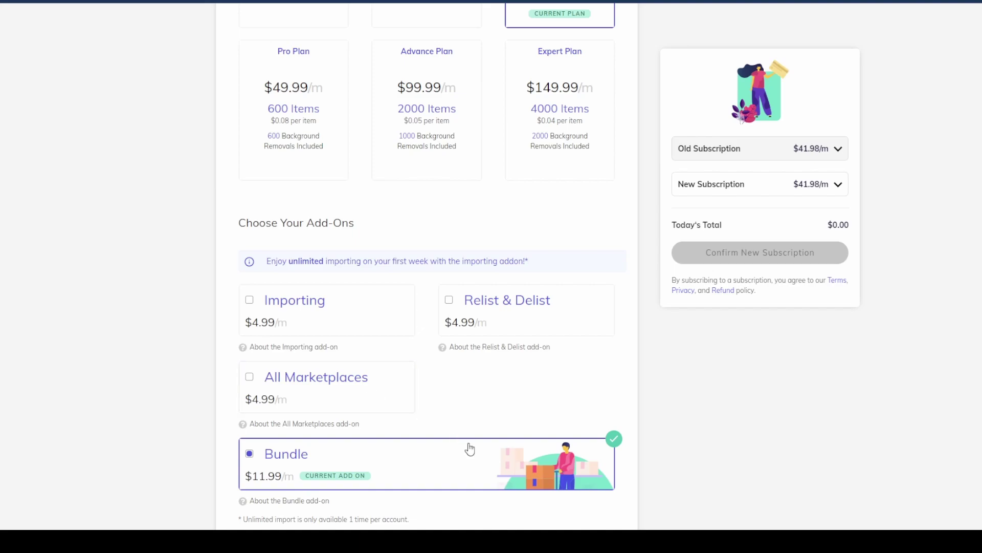
pyautogui.scroll(4, 563, 409)
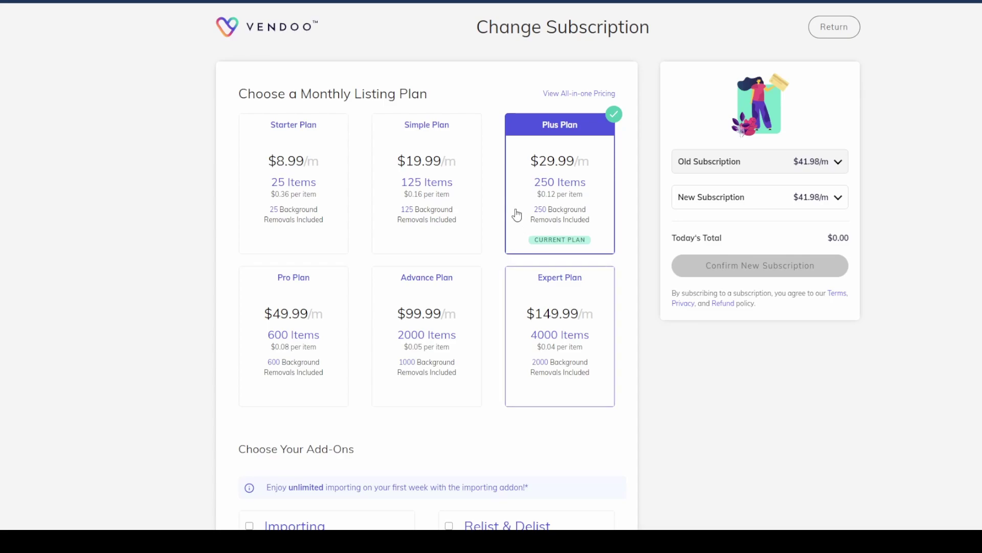
pyautogui.click(564, 94)
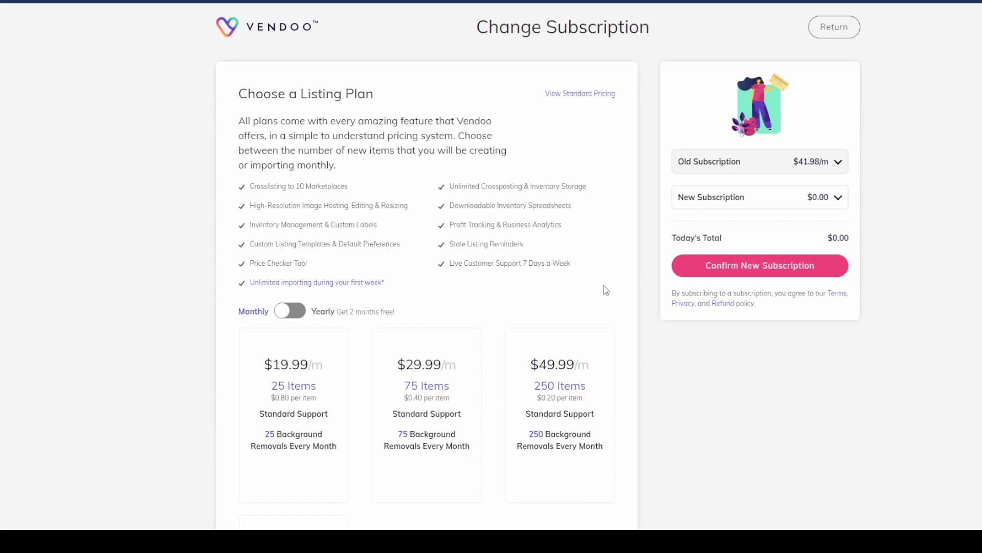
pyautogui.scroll(-5, 606, 290)
pyautogui.click(314, 347)
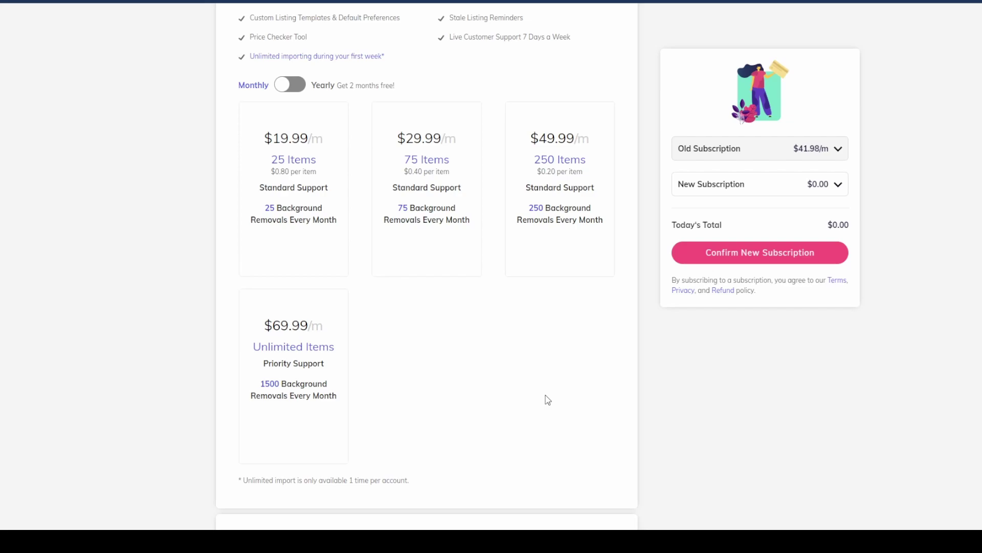
pyautogui.scroll(5, 548, 400)
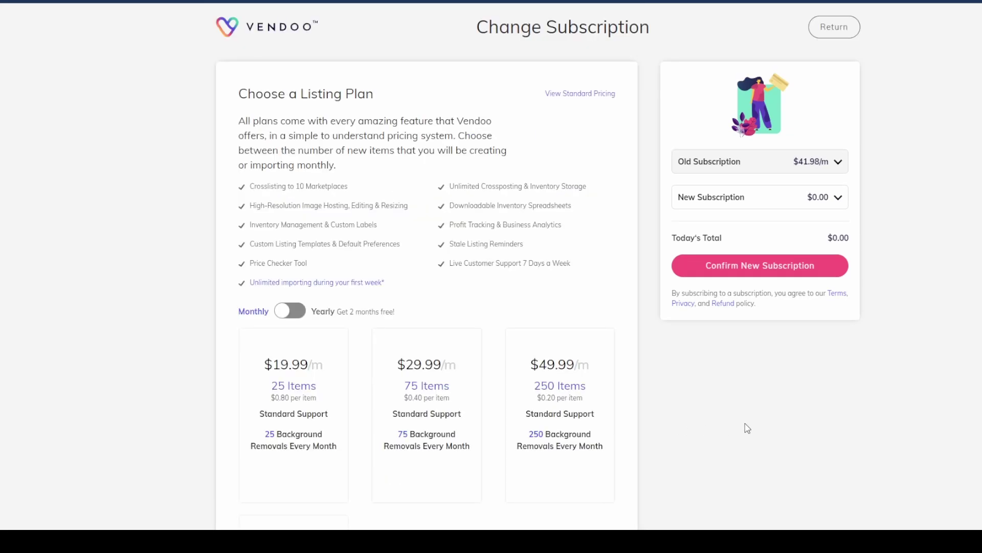